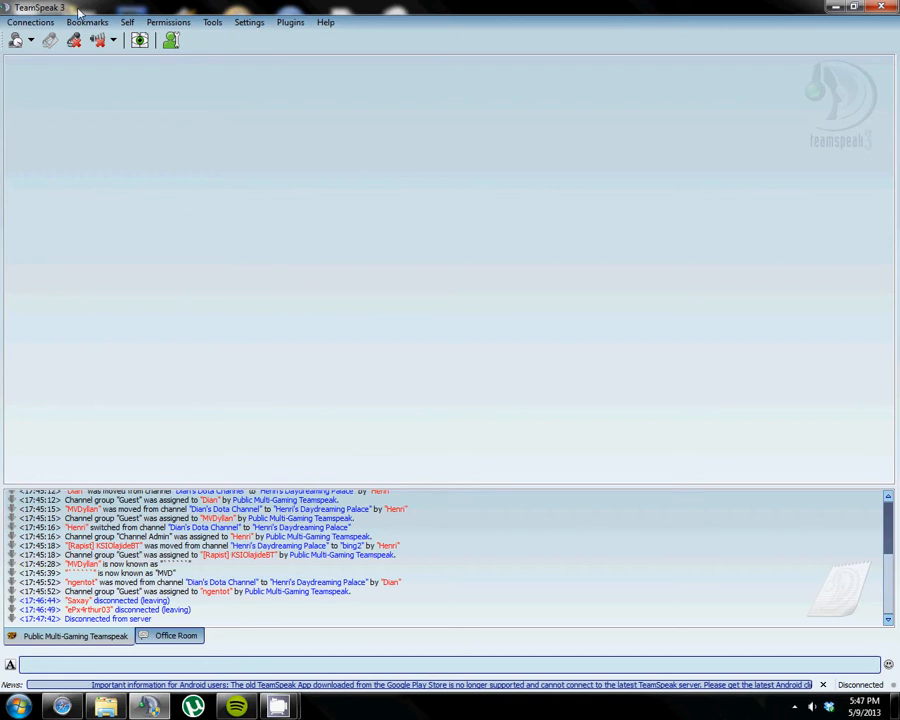
# - Connect to ts.eternalpros.org keeping the existing nickname
pyautogui.click(30, 22)
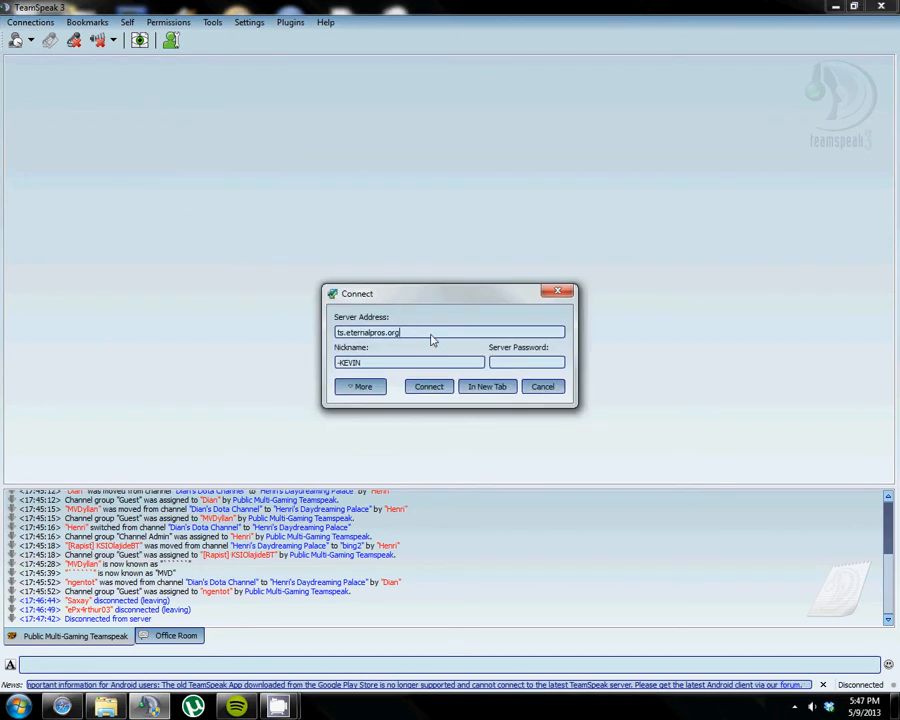
pyautogui.click(430, 388)
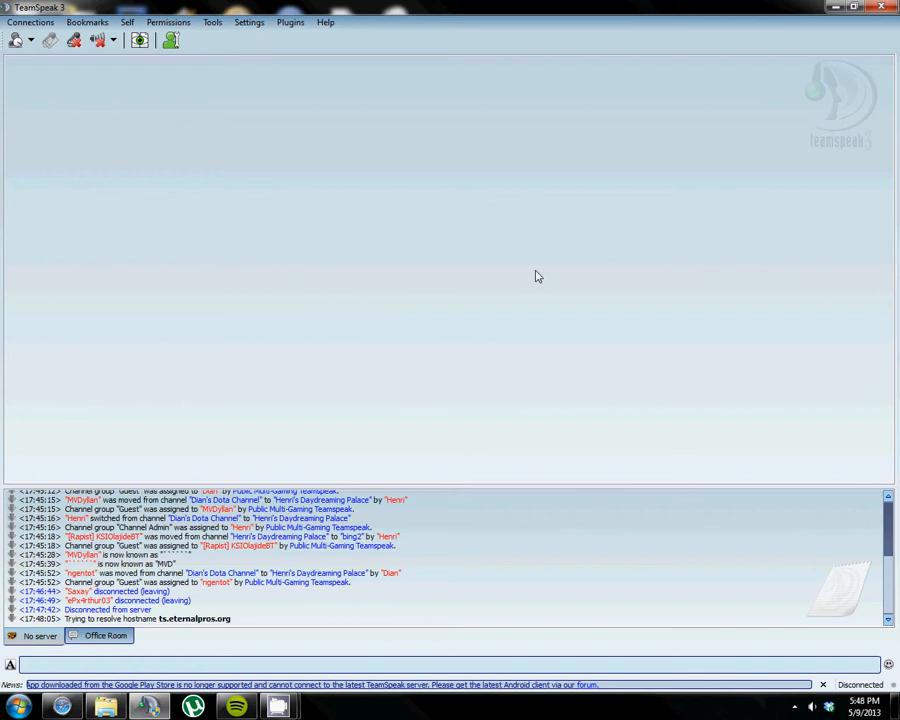
# - Dismiss the host welcome message and select the Public Multi-Gaming Teamspeak server root
pyautogui.click(450, 369)
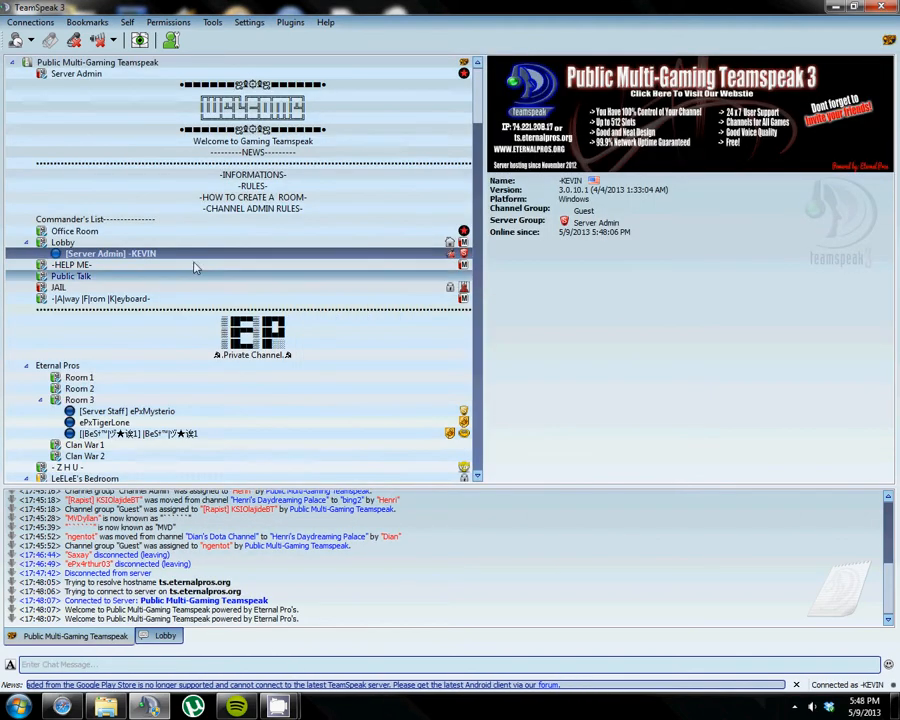
pyautogui.click(259, 63)
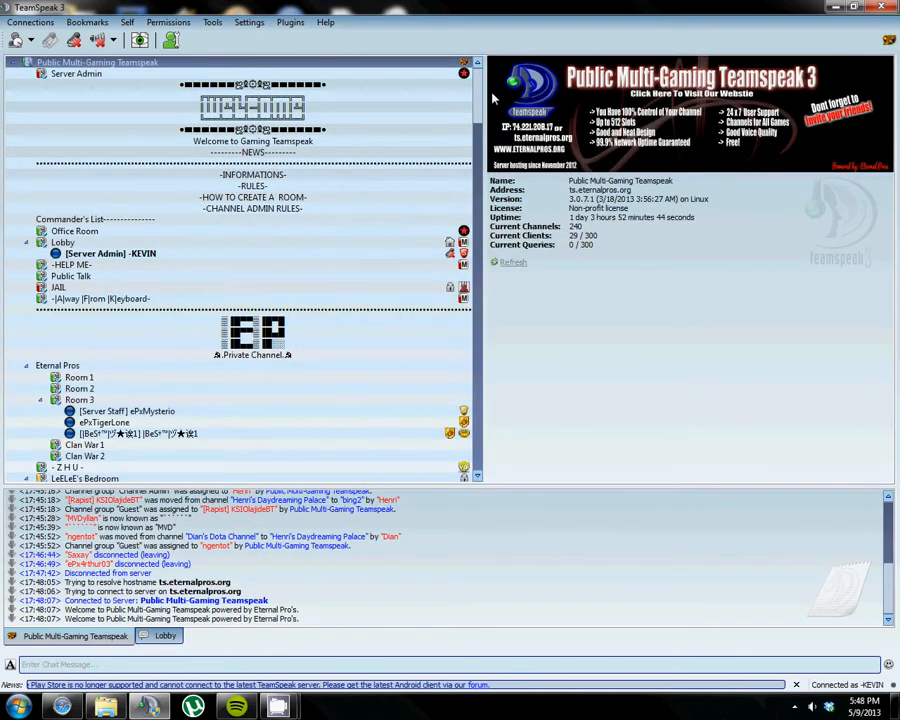
pyautogui.moveTo(476, 100)
pyautogui.mouseDown()
pyautogui.moveTo(505, 415)
pyautogui.moveTo(365, 112)
pyautogui.mouseUp()
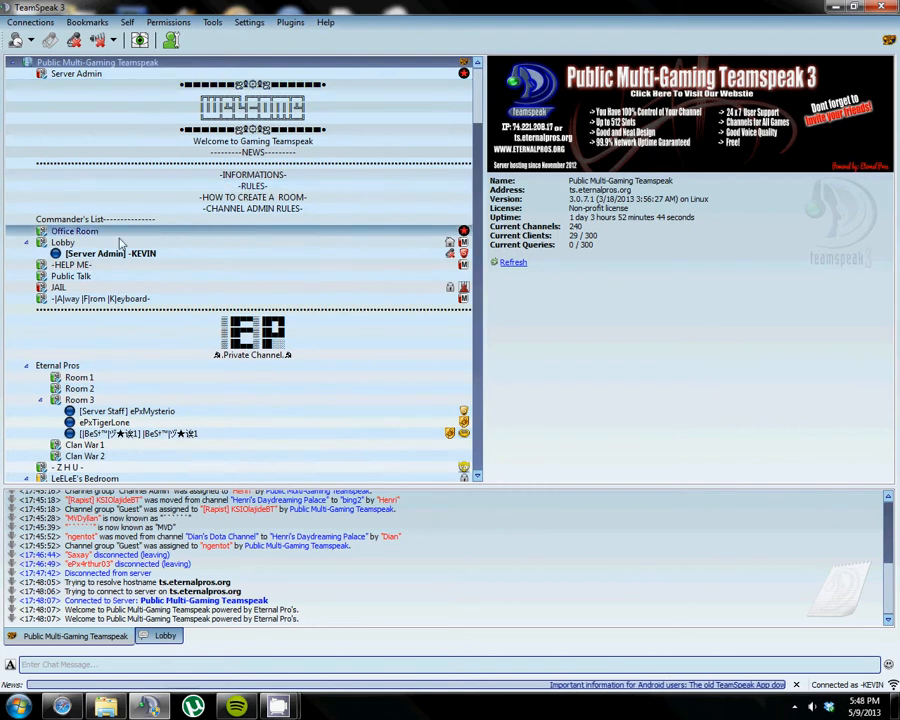
# - View the INFORMATIONS and NEWS channel announcements, then select your own nickname
pyautogui.rightClick(90, 254)
pyautogui.click(265, 175)
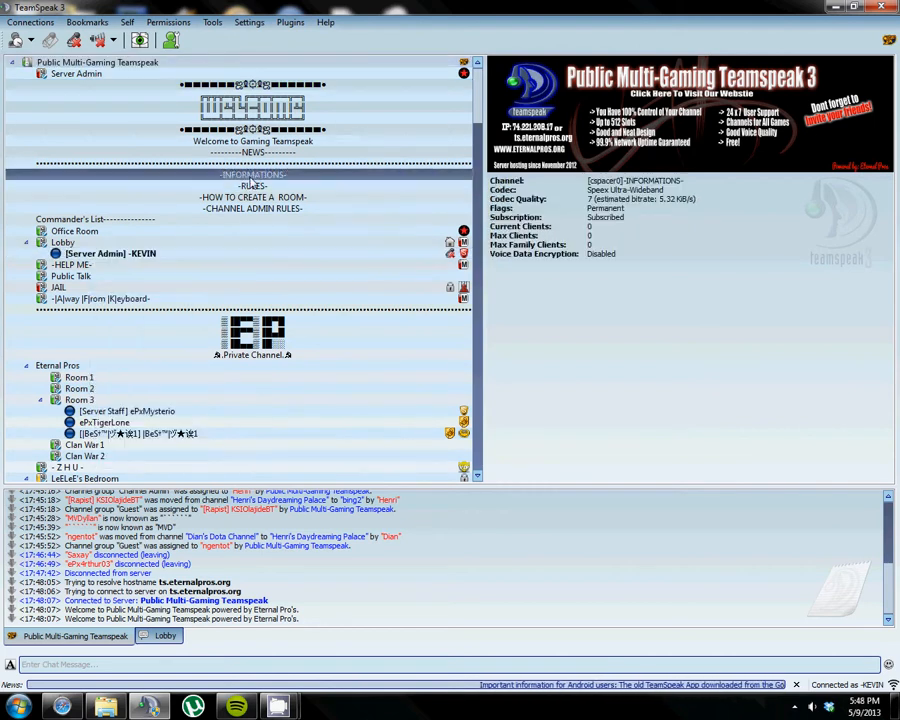
pyautogui.click(303, 155)
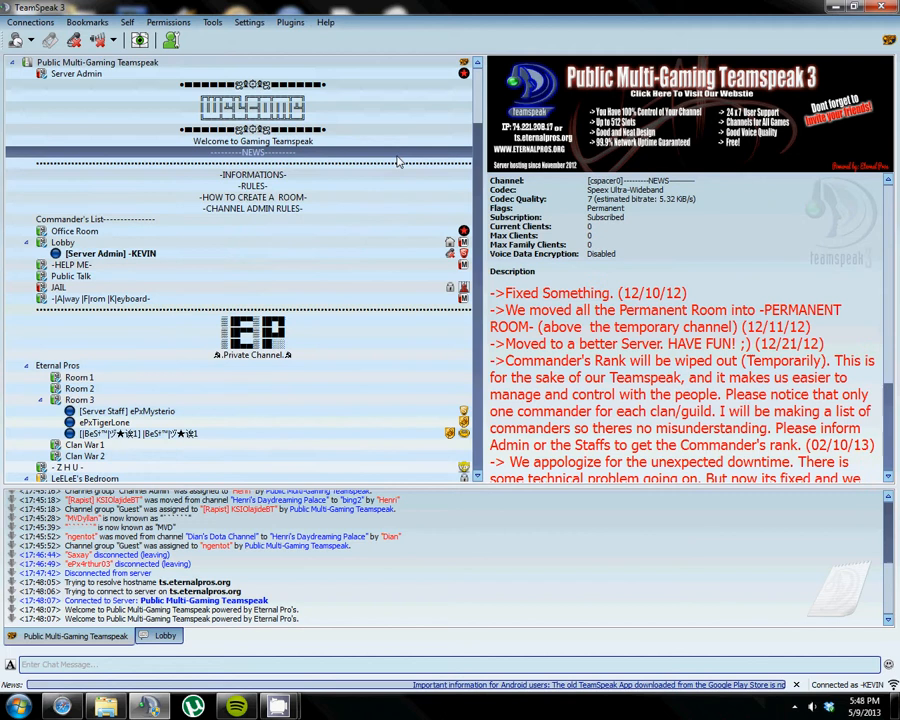
pyautogui.scroll(-3, 652, 310)
pyautogui.scroll(-3, 652, 310)
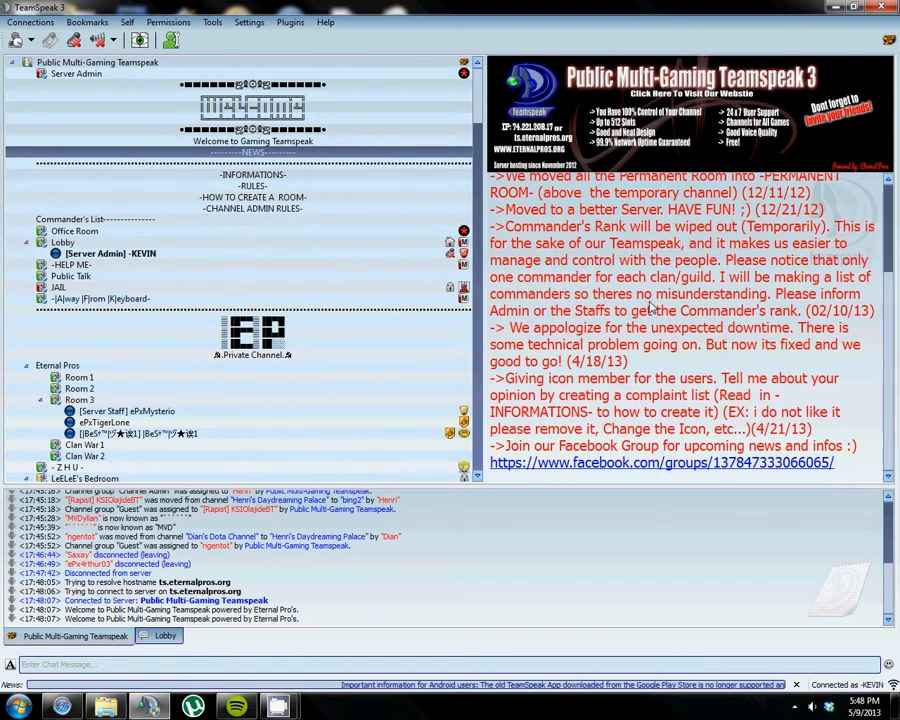
pyautogui.scroll(3, 652, 310)
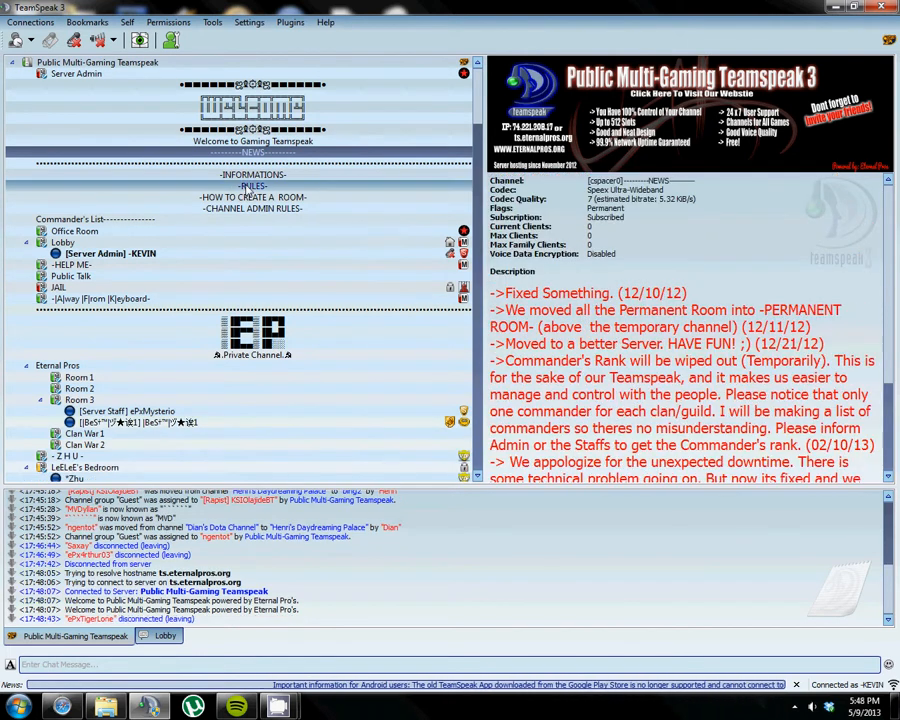
pyautogui.click(133, 259)
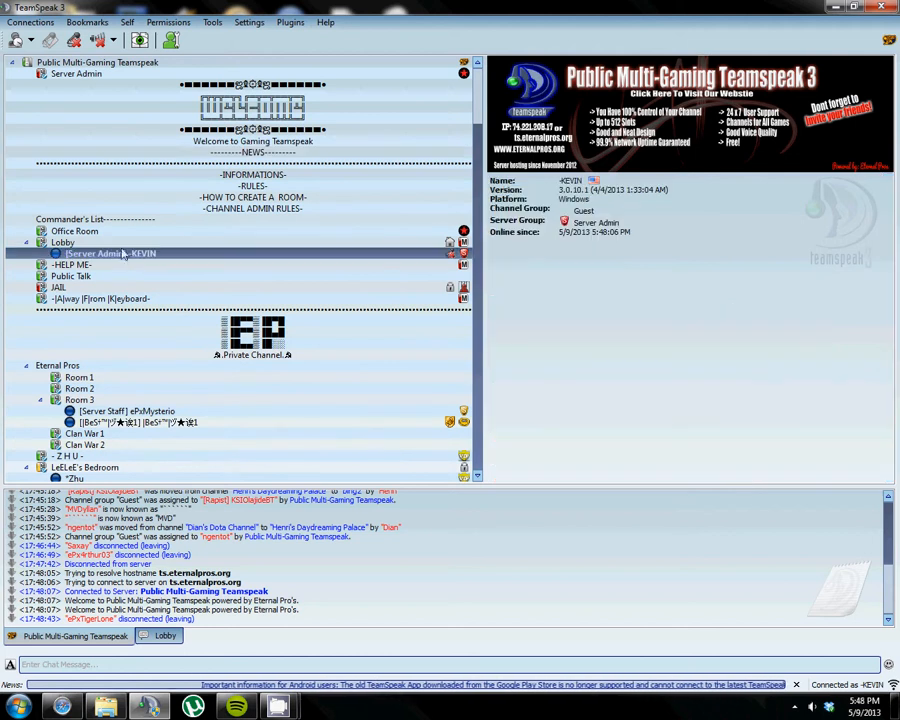
# - Browse your own client's Set Channel Group options, then show the RULES channel's five rules
pyautogui.rightClick(133, 258)
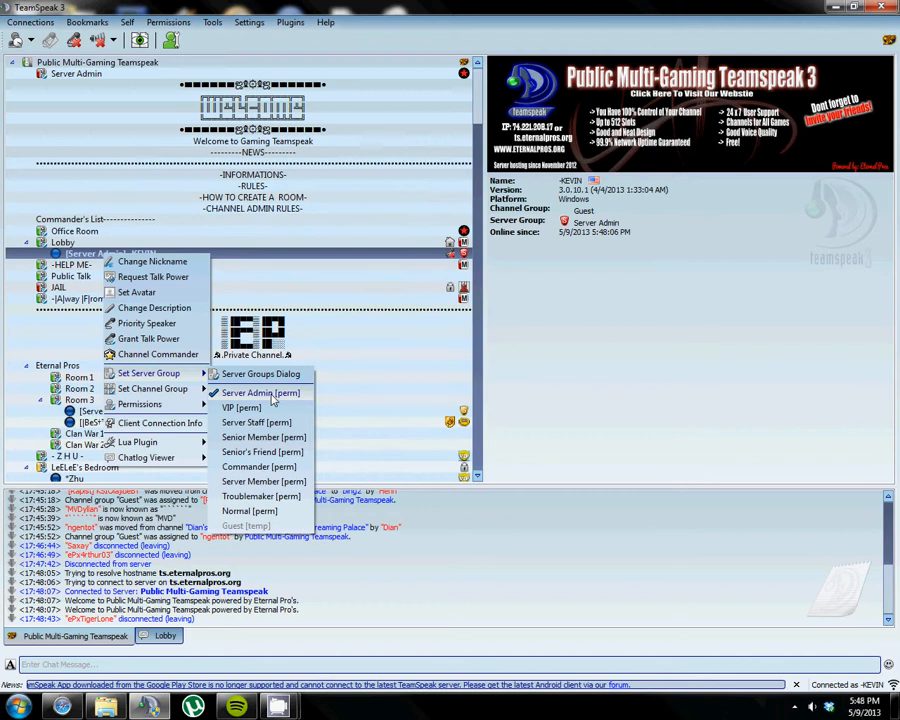
pyautogui.moveTo(152, 388)
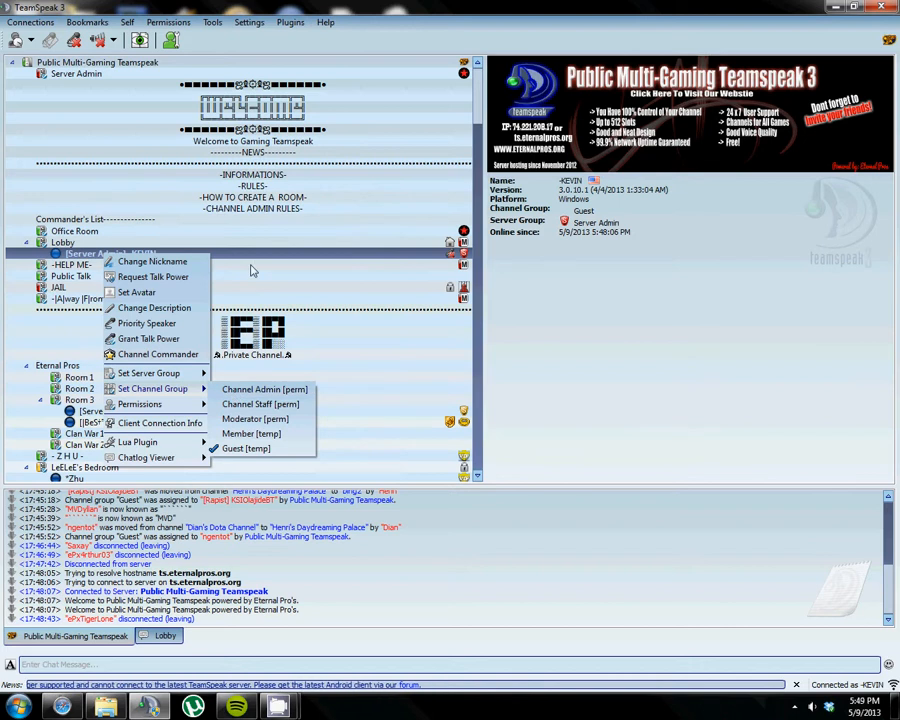
pyautogui.click(294, 189)
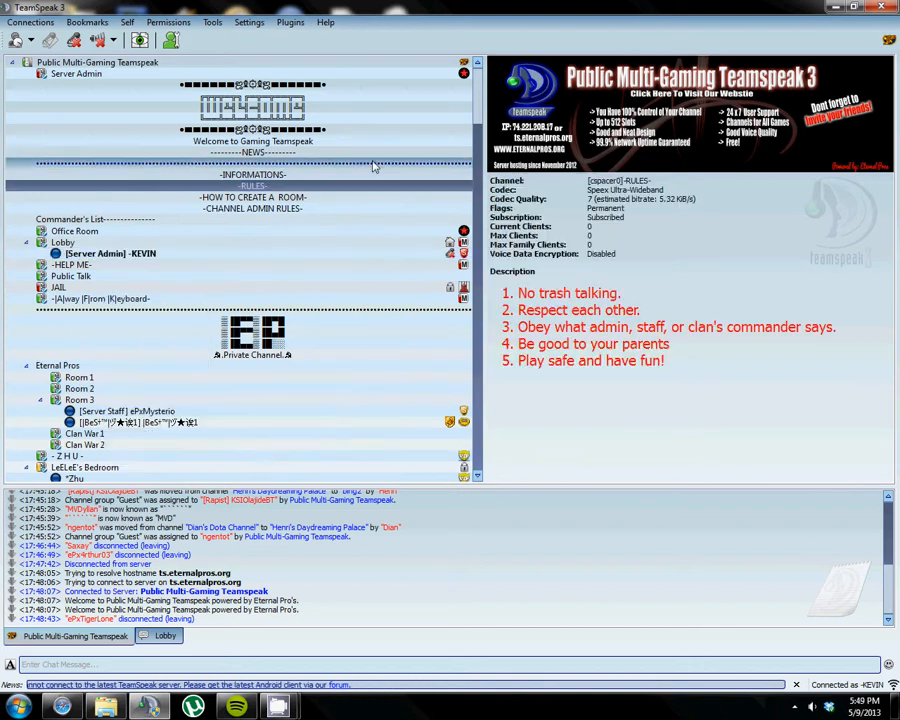
pyautogui.moveTo(477, 100); pyautogui.dragTo(480, 258)
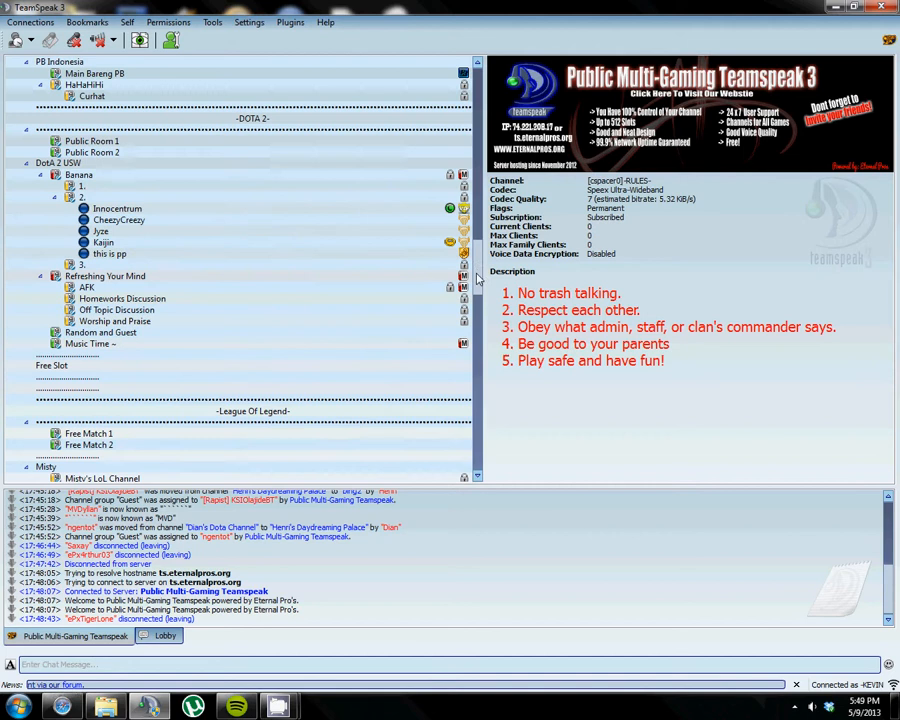
pyautogui.moveTo(478, 278)
pyautogui.mouseDown()
pyautogui.moveTo(434, 307)
pyautogui.moveTo(477, 379)
pyautogui.mouseUp()
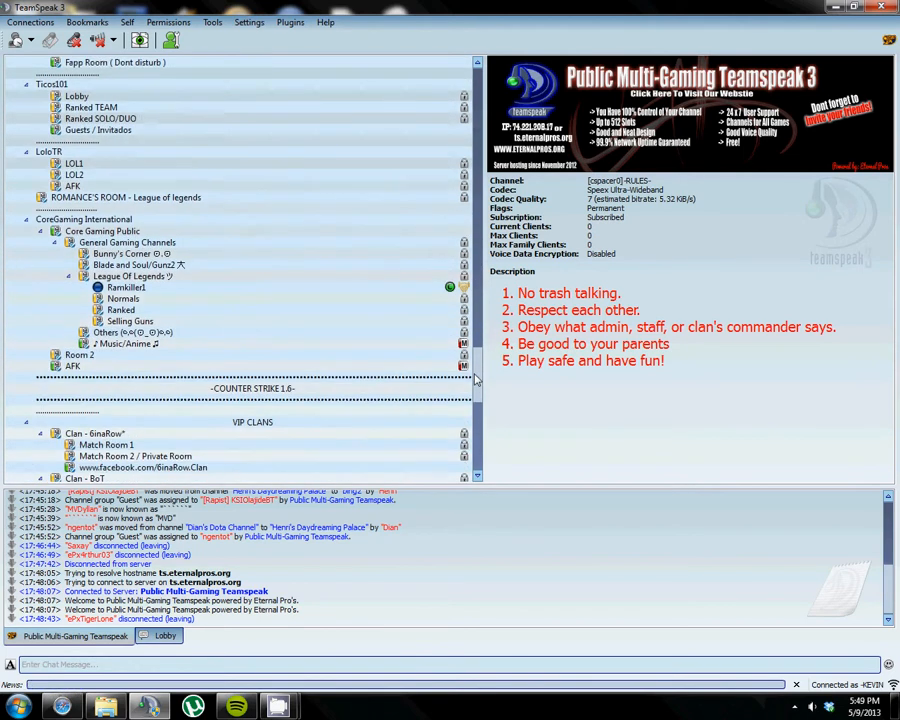
pyautogui.scroll(-4, 420, 290)
pyautogui.scroll(-4, 480, 350)
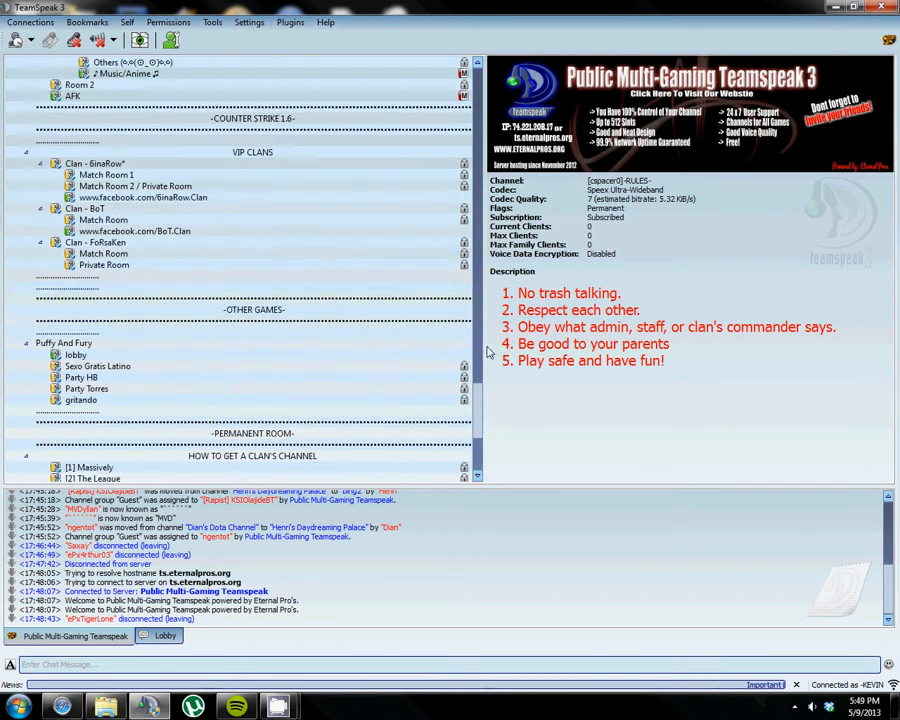
pyautogui.scroll(-4, 450, 420)
pyautogui.scroll(-3, 447, 438)
pyautogui.moveTo(477, 440); pyautogui.dragTo(503, 101)
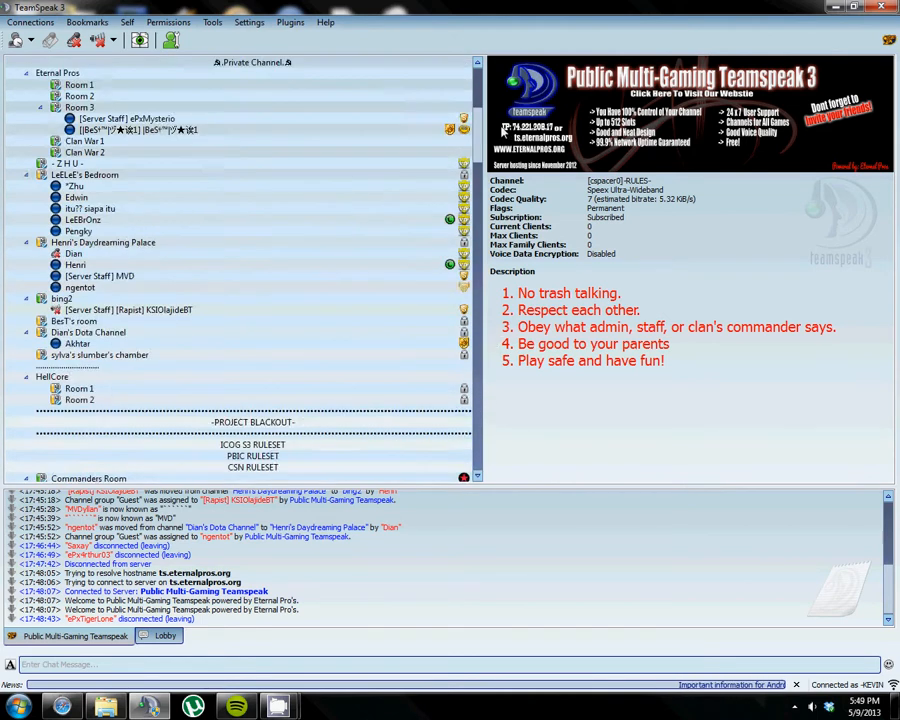
# - Select the server root to show its address, version, uptime and 28 of 300 clients
pyautogui.click(302, 64)
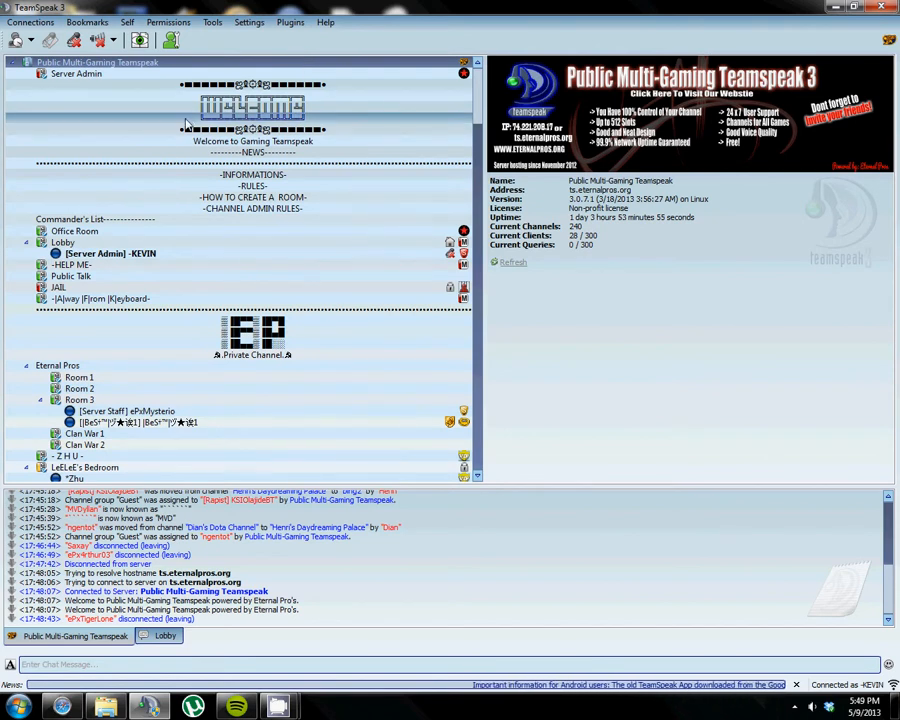
# - Switch from the Lobby into the Office Room channel with topic 'Stand-by to help people'
pyautogui.click(130, 232)
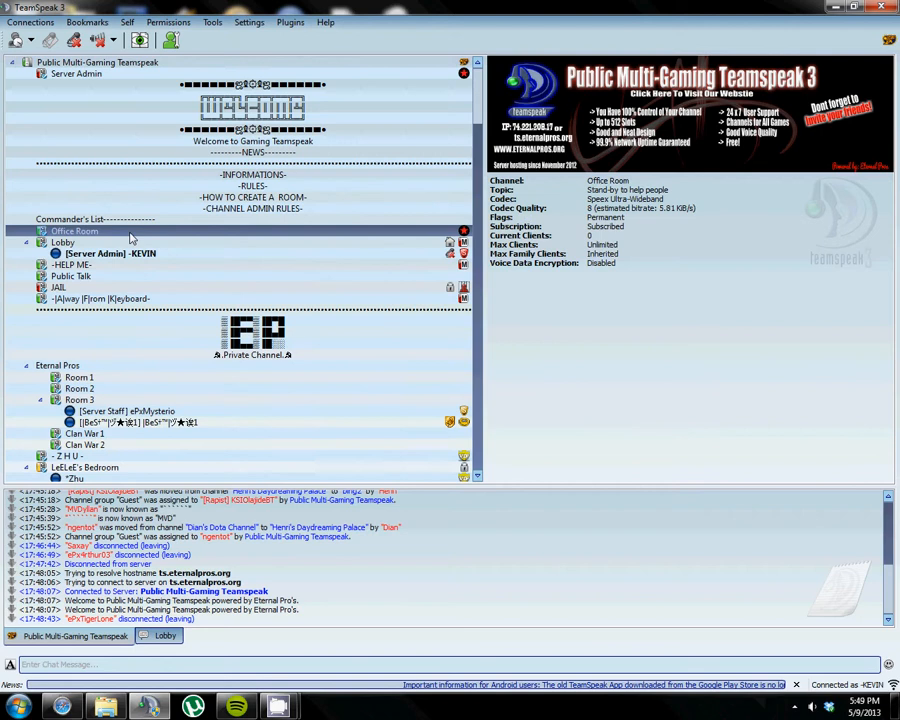
pyautogui.doubleClick(130, 233)
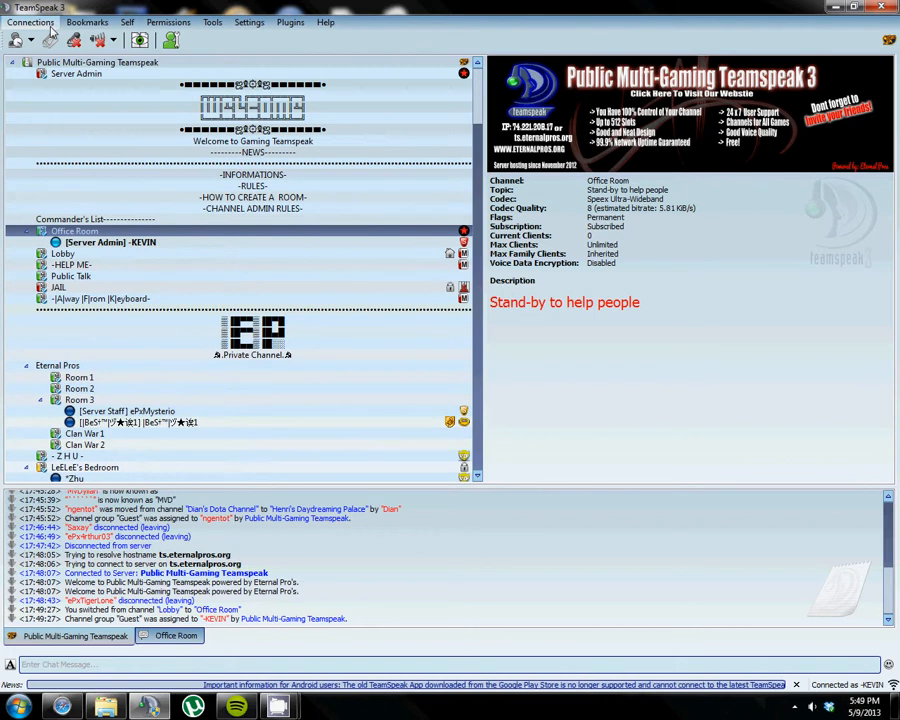
pyautogui.click(30, 22)
pyautogui.click(240, 295)
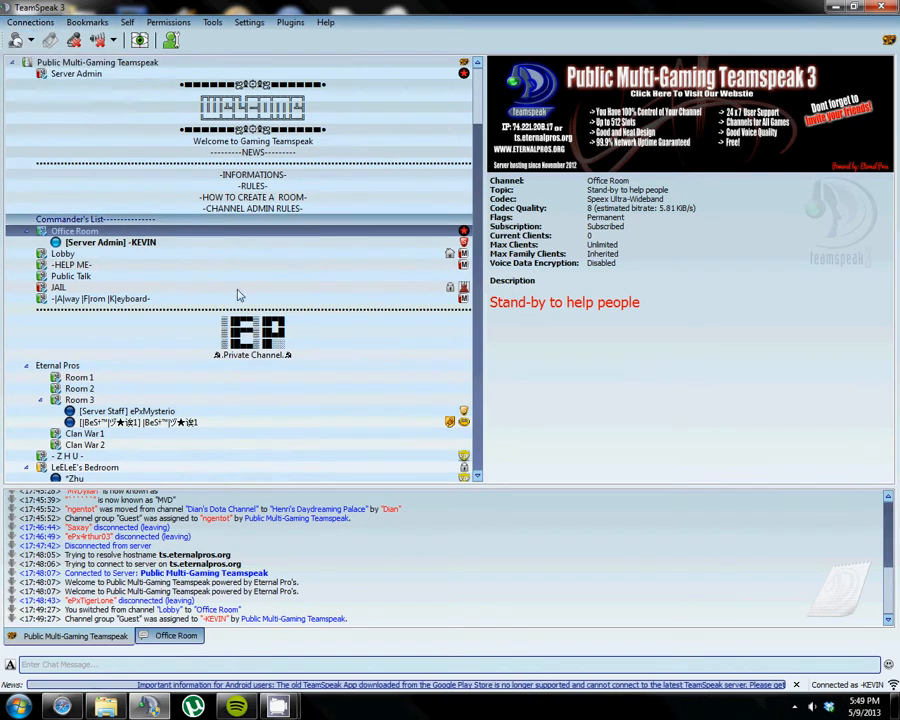
pyautogui.moveTo(279, 707)
pyautogui.click(290, 636)
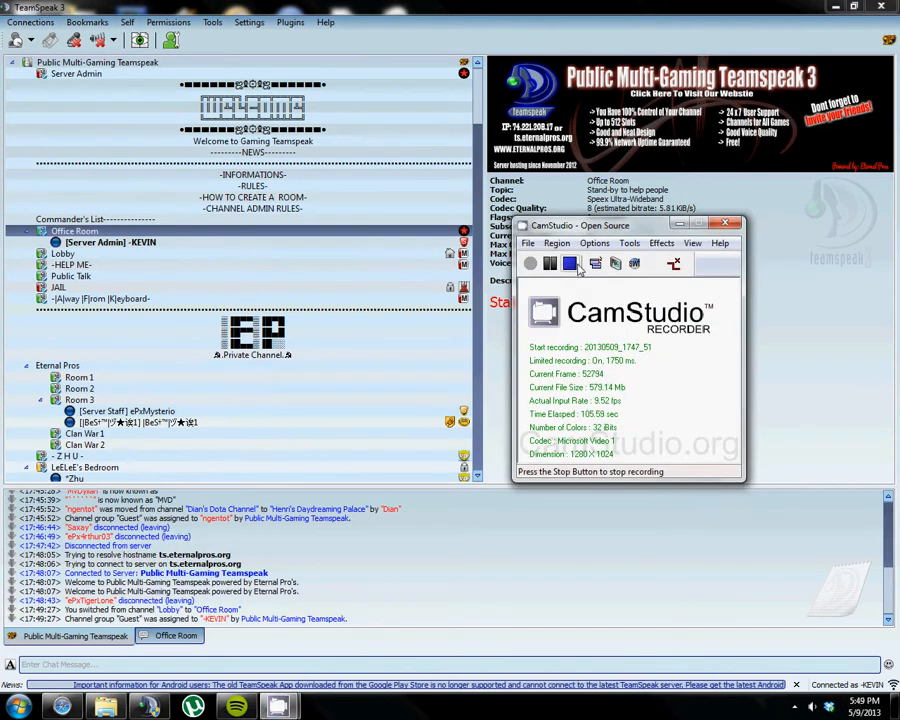